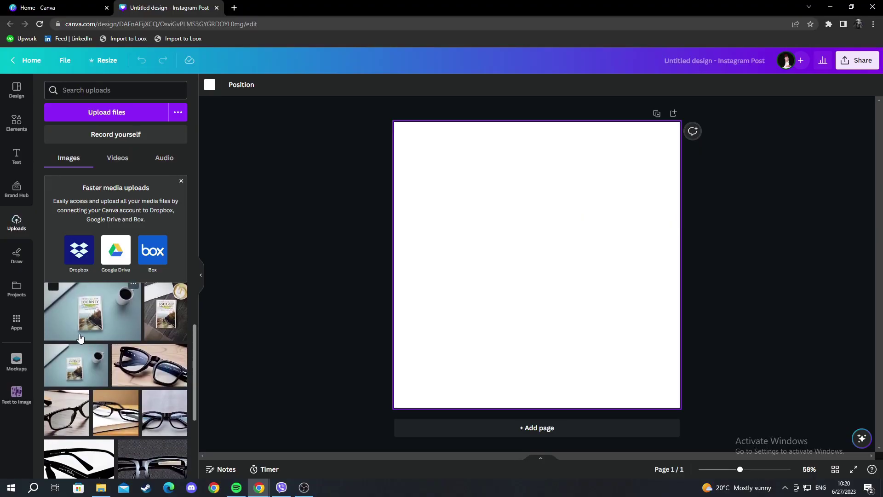
pyautogui.scroll(1, 78, 373)
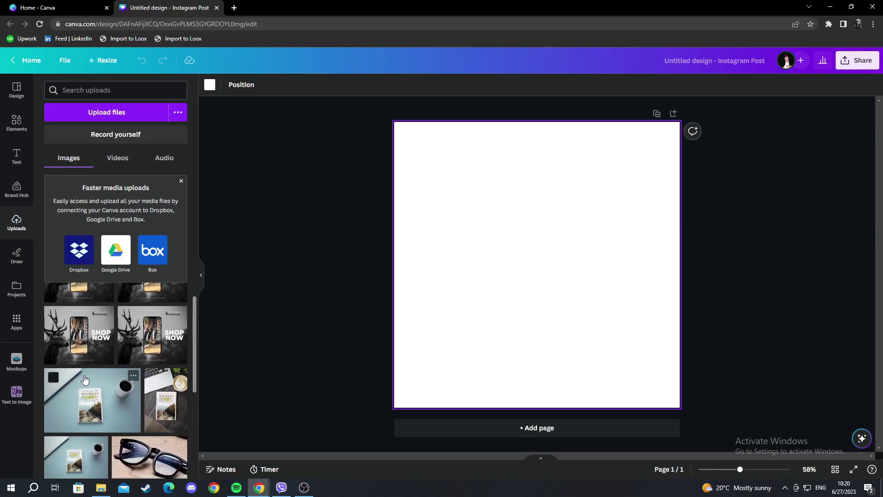
pyautogui.scroll(1, 85, 379)
# Drop the uploaded deer SHOP NOW ad onto the page so it becomes the full-page background.
pyautogui.moveTo(86, 338)
pyautogui.mouseDown()
pyautogui.moveTo(462, 250)
pyautogui.moveTo(501, 273)
pyautogui.moveTo(424, 186)
pyautogui.mouseUp()
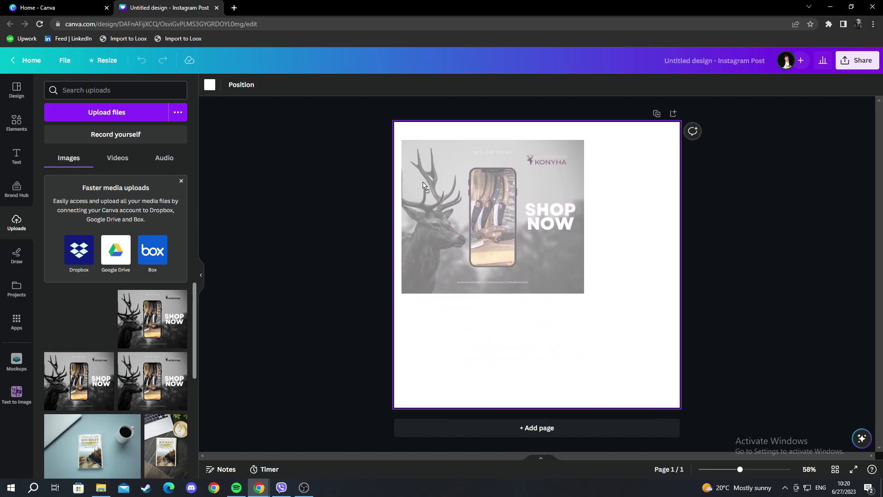
pyautogui.moveTo(424, 187); pyautogui.dragTo(401, 184)
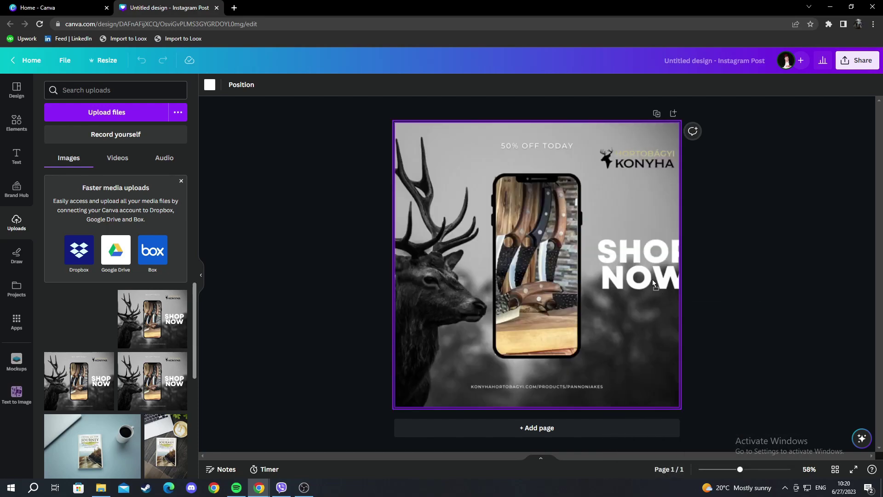
pyautogui.moveTo(652, 281); pyautogui.dragTo(651, 241)
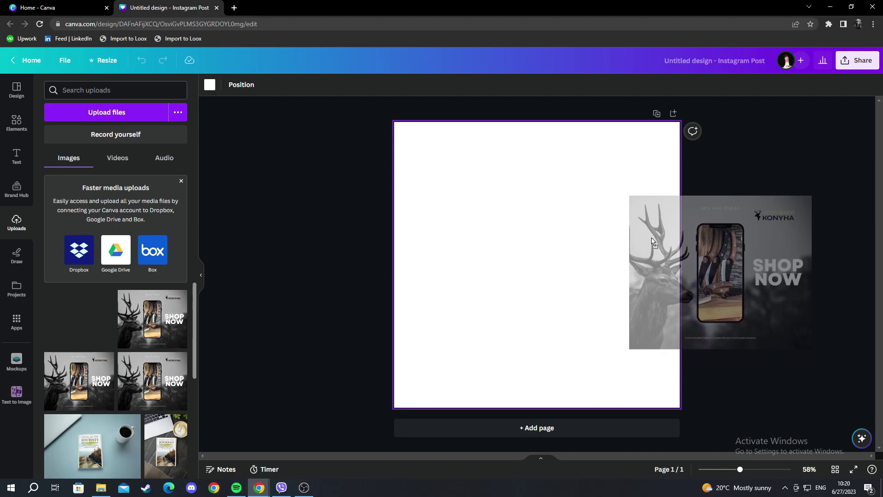
pyautogui.moveTo(652, 242); pyautogui.dragTo(405, 155)
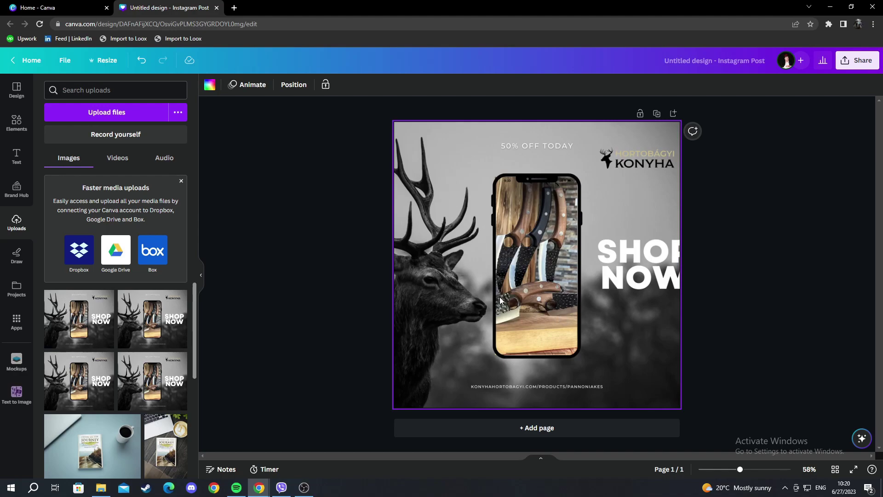
pyautogui.doubleClick(476, 278)
# Shift the deer image in its crop frame, finish the crop, then delete the image leaving the page blank.
pyautogui.moveTo(478, 278)
pyautogui.mouseDown()
pyautogui.moveTo(497, 287)
pyautogui.moveTo(449, 296)
pyautogui.mouseUp()
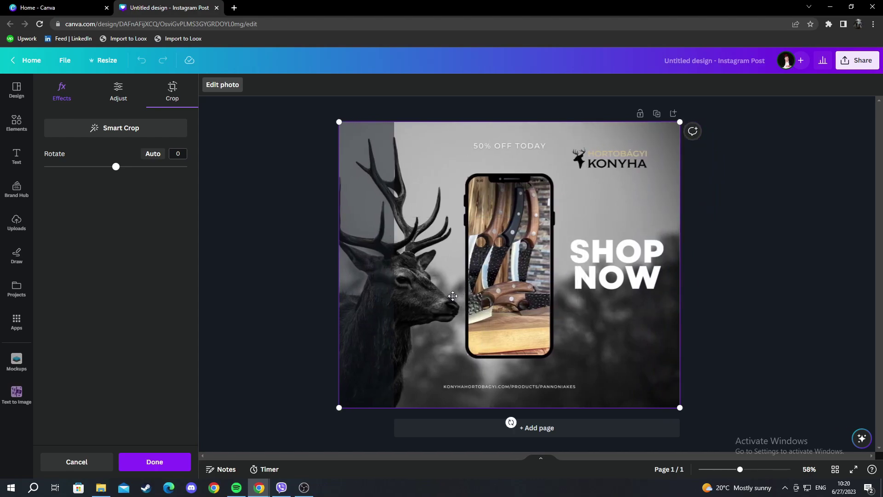
pyautogui.click(747, 288)
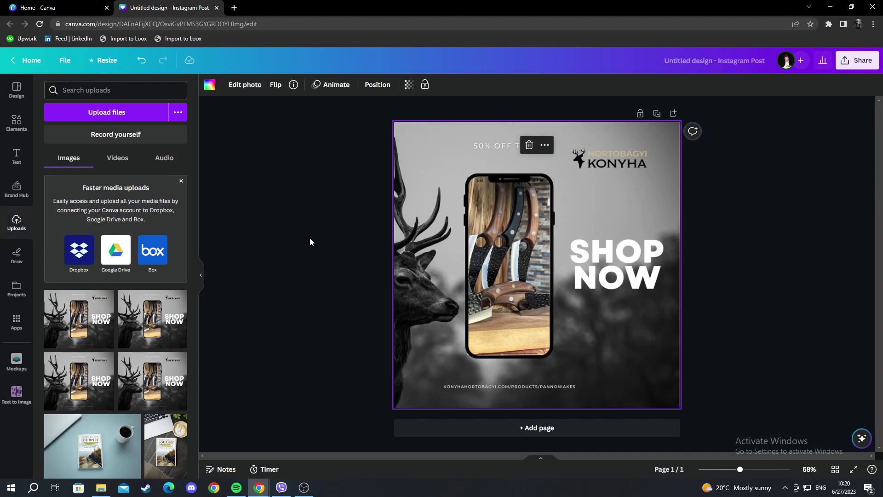
pyautogui.click(292, 230)
pyautogui.click(487, 258)
pyautogui.press('Delete')
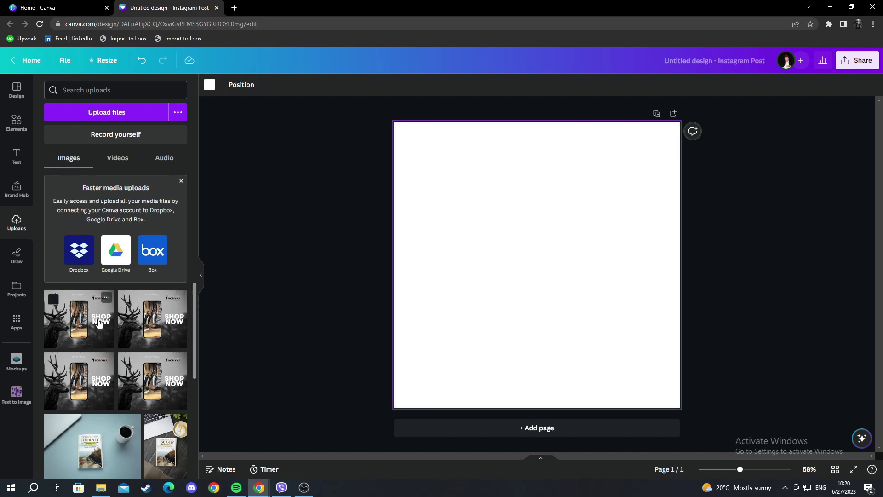
# Place the deer ad upload at the page's top-left and enlarge it past the page edges.
pyautogui.moveTo(86, 330); pyautogui.dragTo(516, 267)
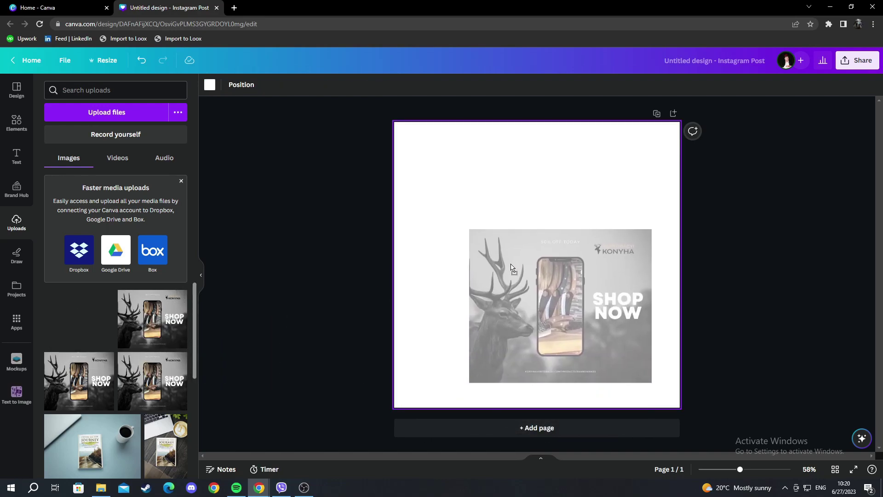
pyautogui.moveTo(516, 266)
pyautogui.mouseDown()
pyautogui.moveTo(529, 244)
pyautogui.moveTo(536, 258)
pyautogui.moveTo(508, 242)
pyautogui.moveTo(449, 175)
pyautogui.mouseUp()
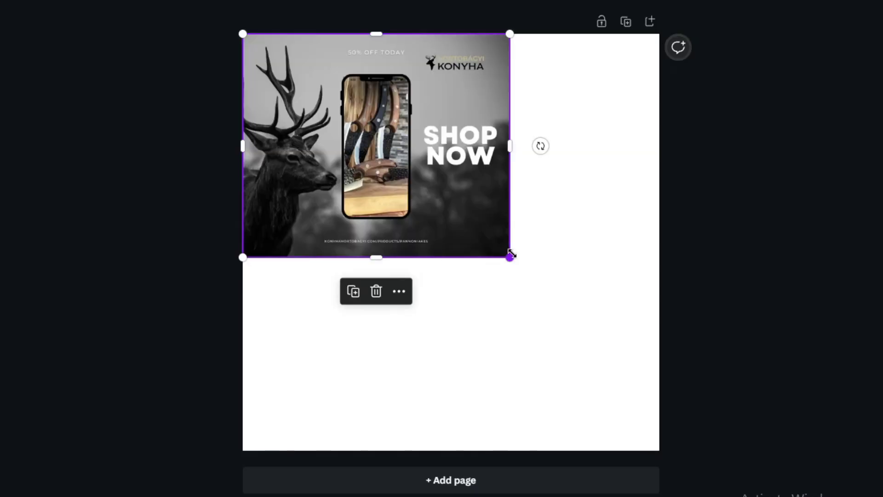
pyautogui.moveTo(577, 274)
pyautogui.mouseDown()
pyautogui.moveTo(658, 368)
pyautogui.moveTo(669, 426)
pyautogui.moveTo(725, 469)
pyautogui.mouseUp()
pyautogui.click(801, 386)
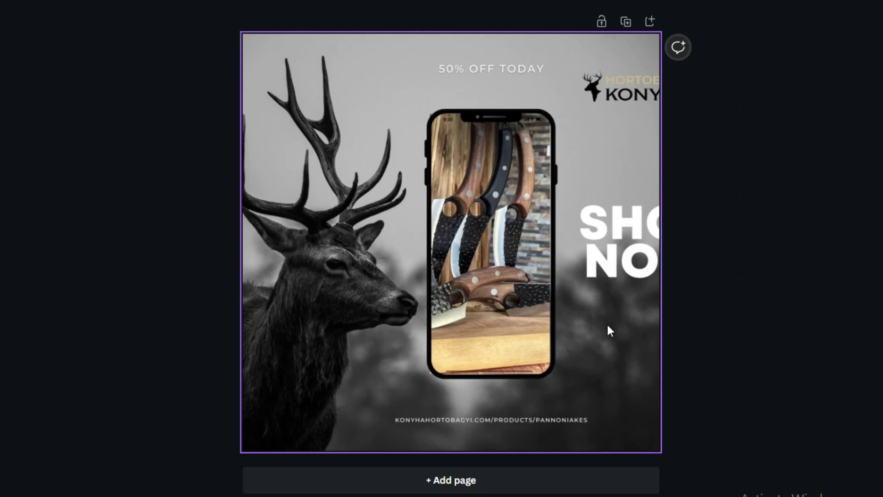
pyautogui.click(606, 330)
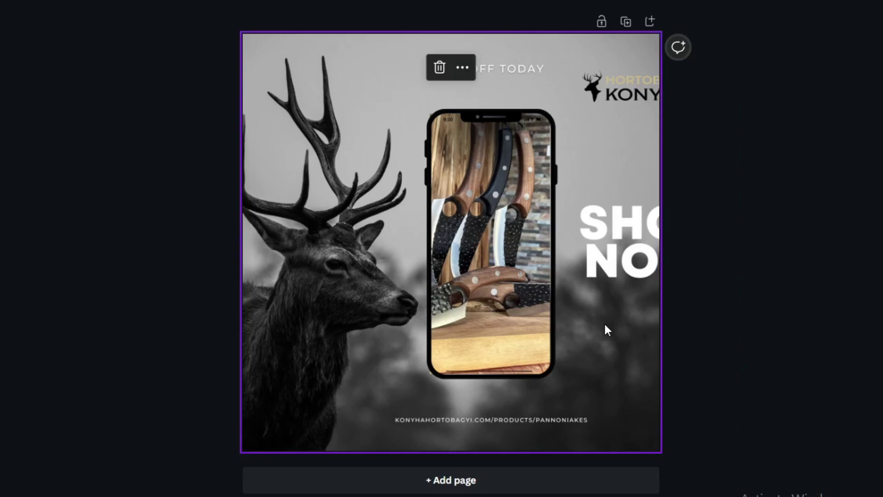
pyautogui.doubleClick(578, 315)
pyautogui.moveTo(614, 306)
pyautogui.mouseDown()
pyautogui.moveTo(678, 325)
pyautogui.moveTo(587, 361)
pyautogui.mouseUp()
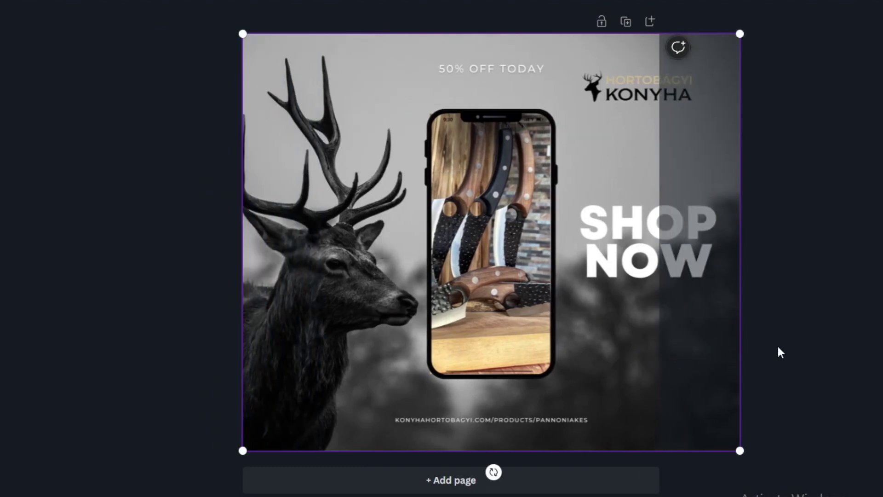
pyautogui.click(815, 335)
pyautogui.click(83, 181)
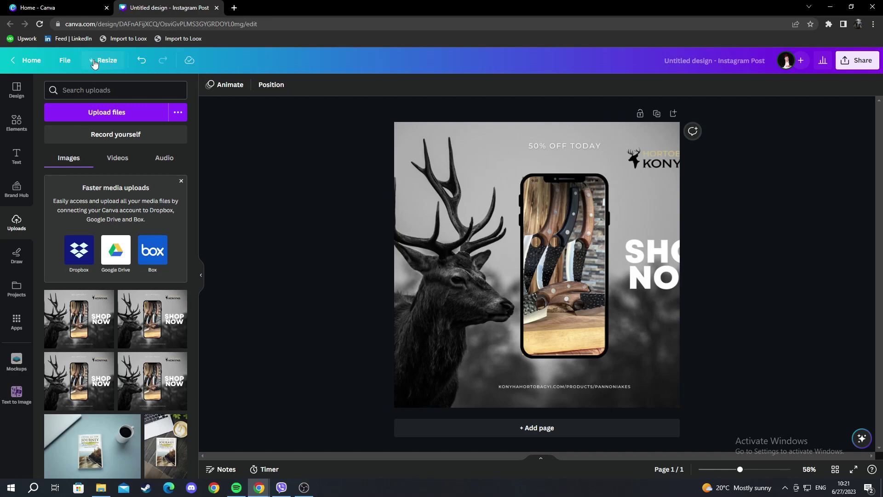
# Resize the design to the Recent 1920 × 1080 px size.
pyautogui.click(95, 62)
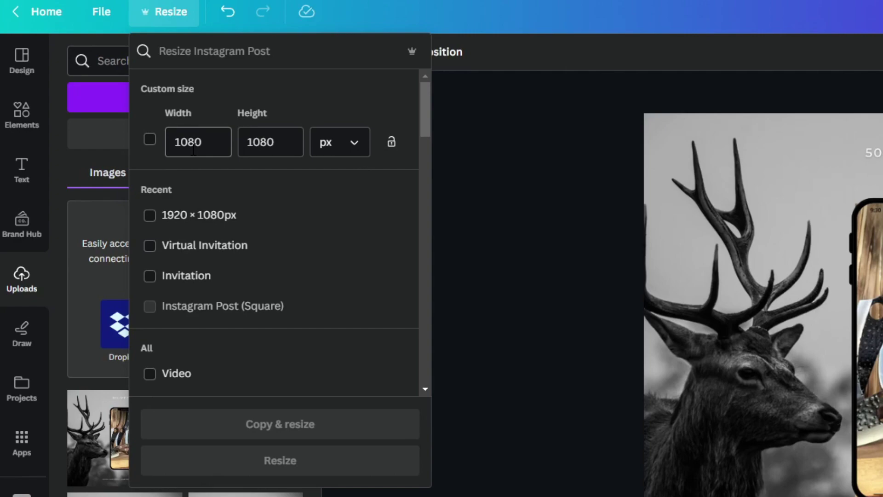
pyautogui.click(243, 220)
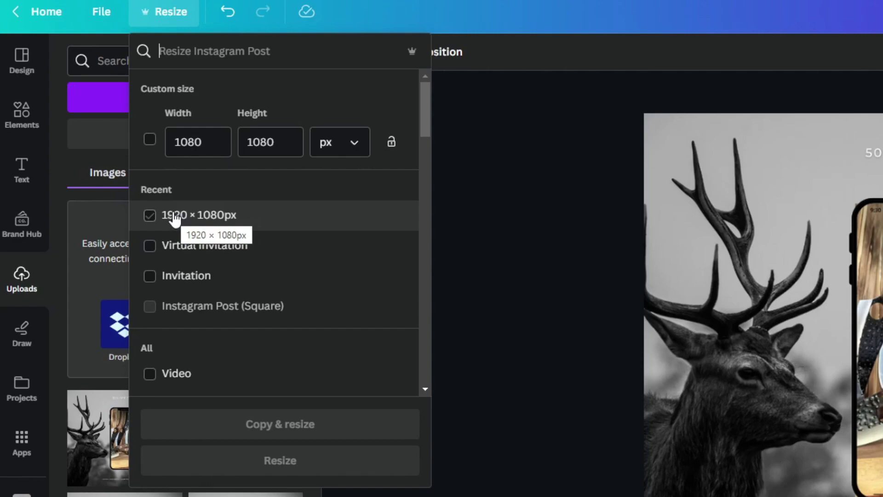
pyautogui.click(174, 218)
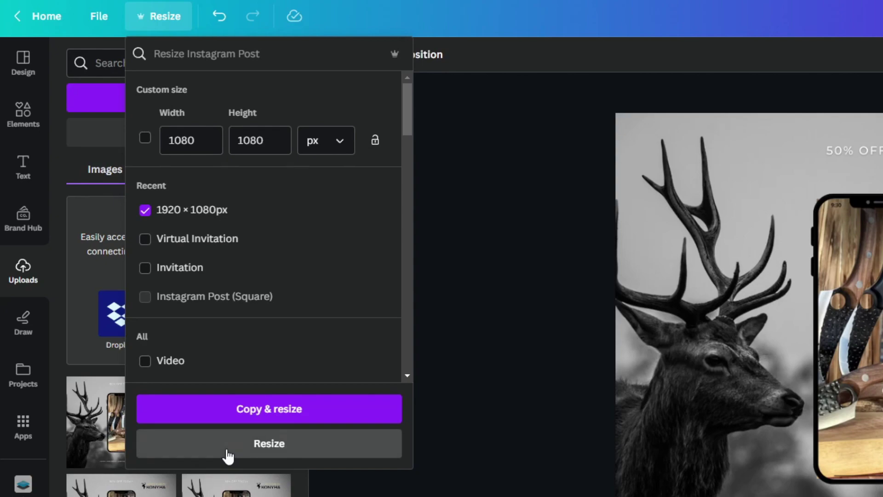
pyautogui.click(228, 444)
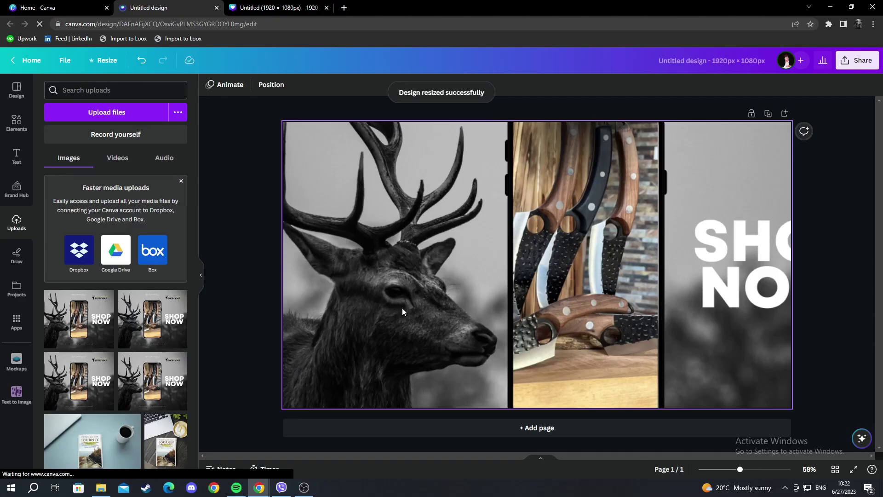